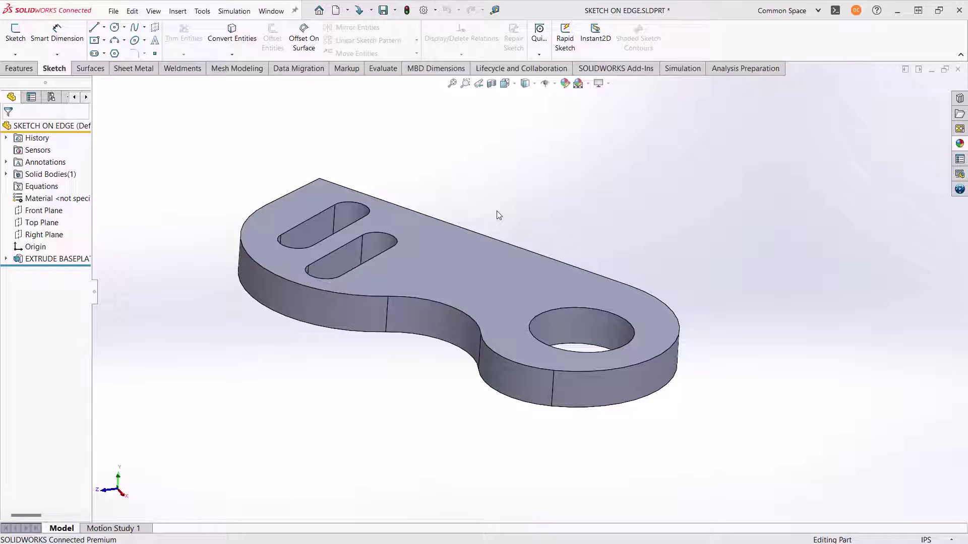
pyautogui.click(458, 312)
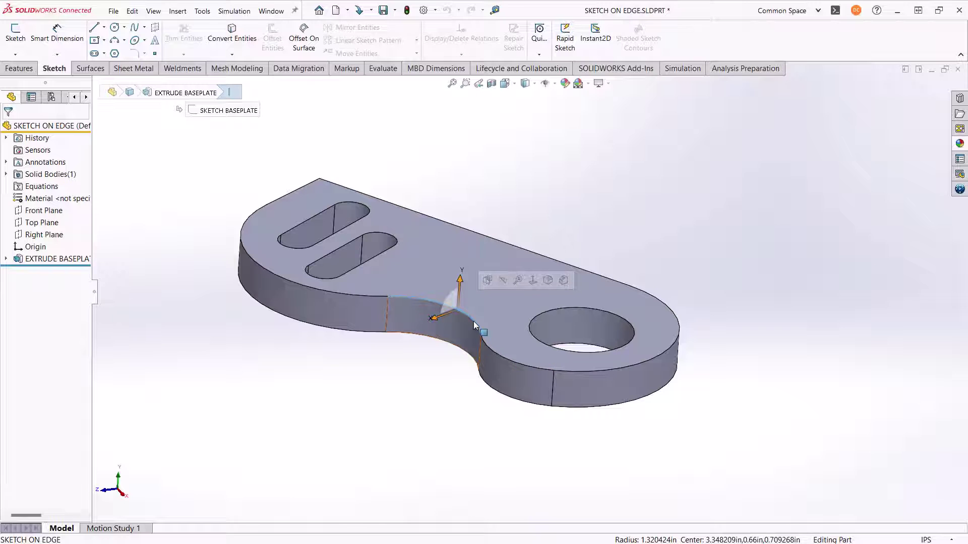
pyautogui.moveTo(473, 321); pyautogui.dragTo(473, 322, button='middle')
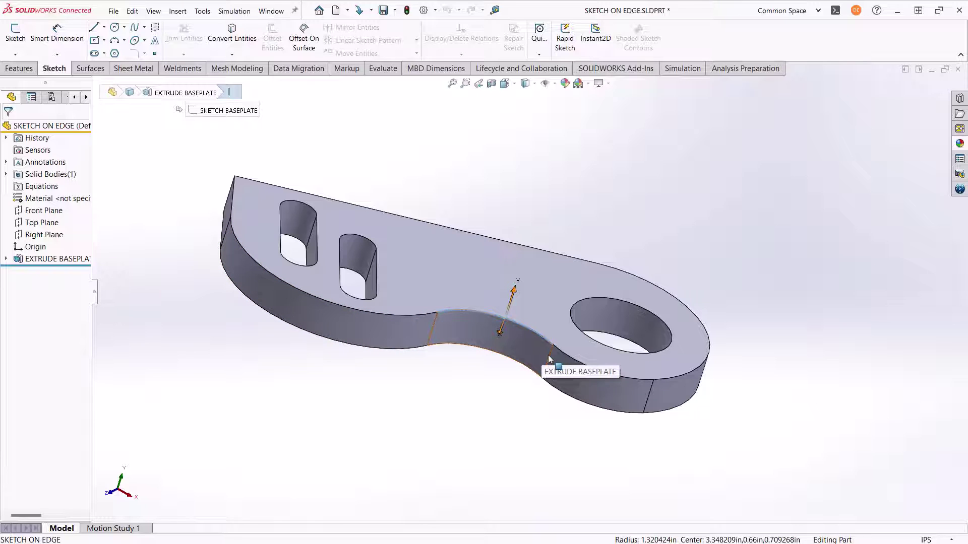
pyautogui.moveTo(548, 360); pyautogui.dragTo(511, 374, button='middle')
pyautogui.scroll(-1, 510, 373)
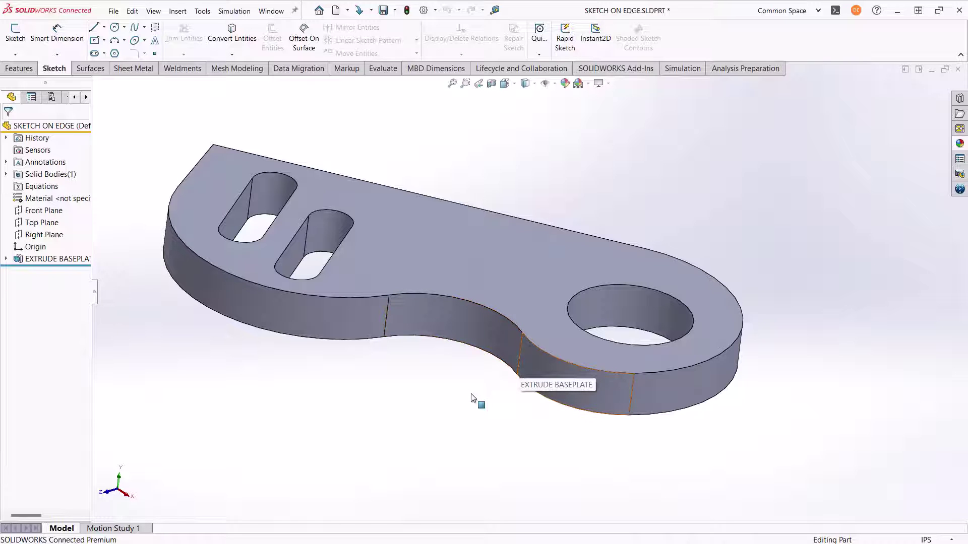
# - Create a reference plane perpendicular to the long straight side face and coincident with its vertical edge at the large-hole end
pyautogui.moveTo(467, 363); pyautogui.dragTo(463, 356, button='middle')
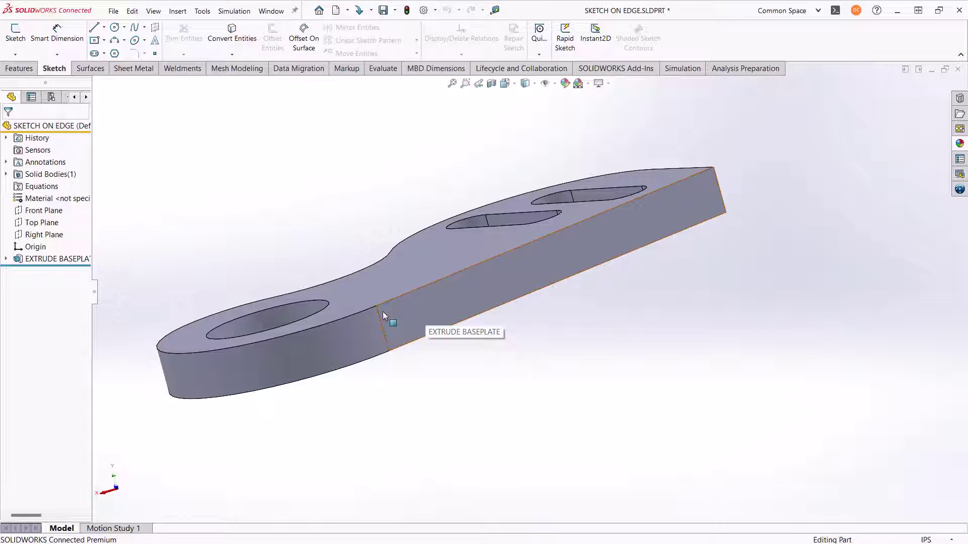
pyautogui.press('s')
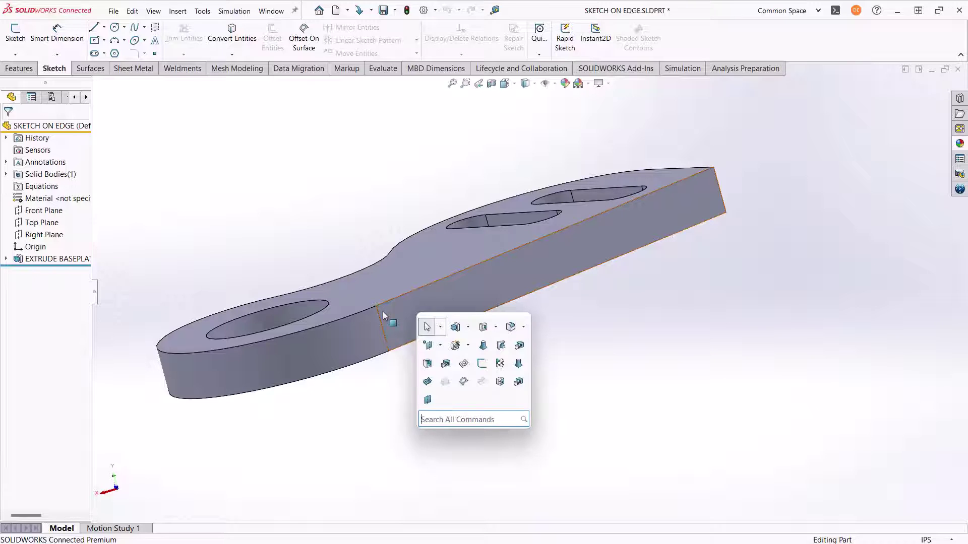
pyautogui.click(428, 400)
pyautogui.click(420, 314)
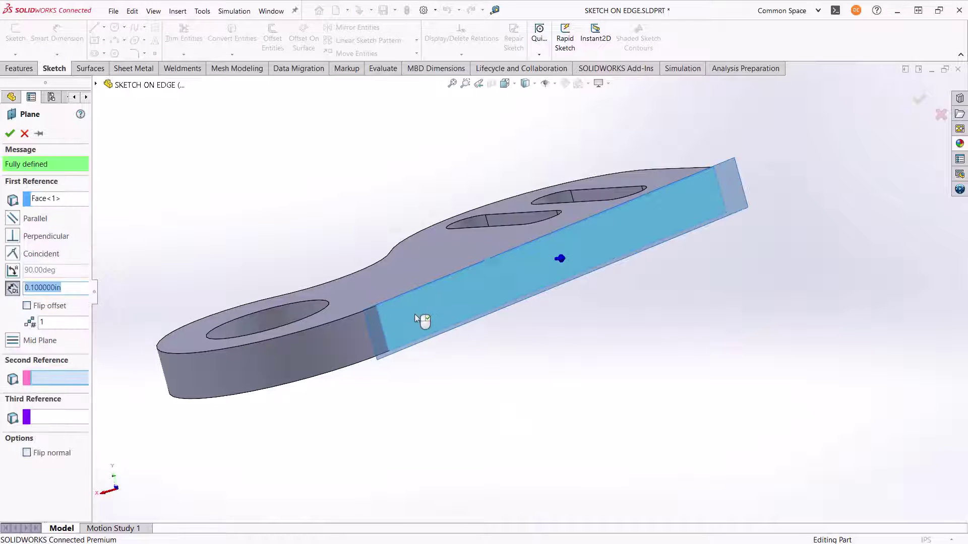
pyautogui.click(380, 320)
pyautogui.moveTo(380, 320); pyautogui.dragTo(381, 322, button='middle')
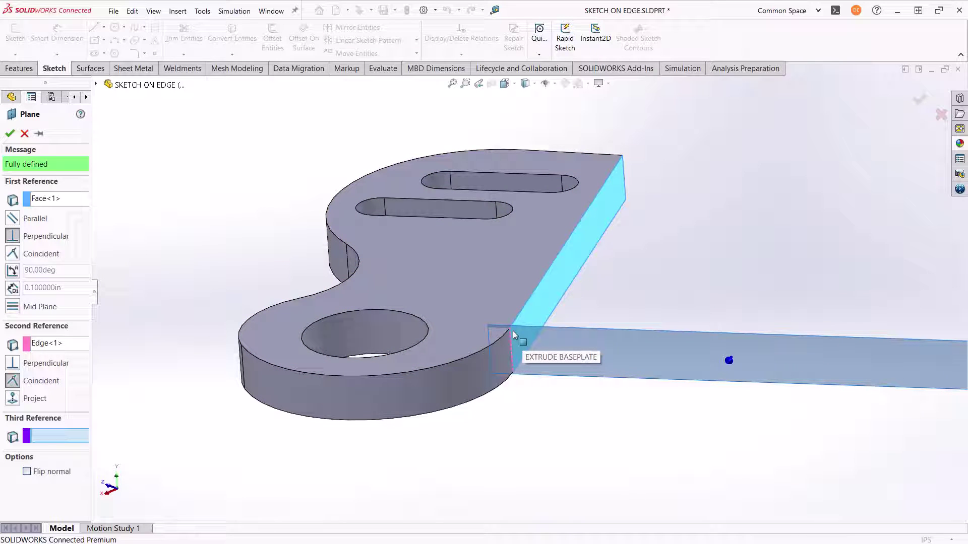
pyautogui.press('d')
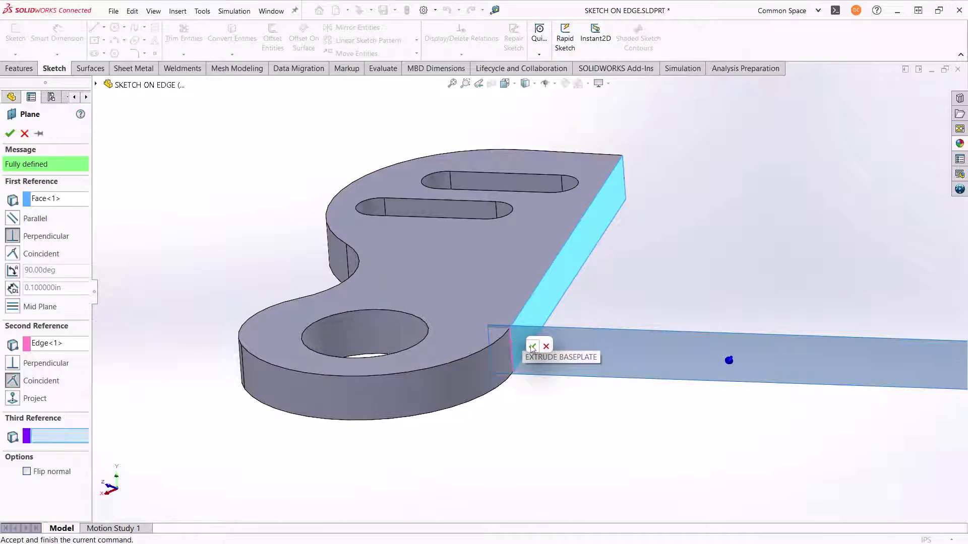
pyautogui.click(532, 346)
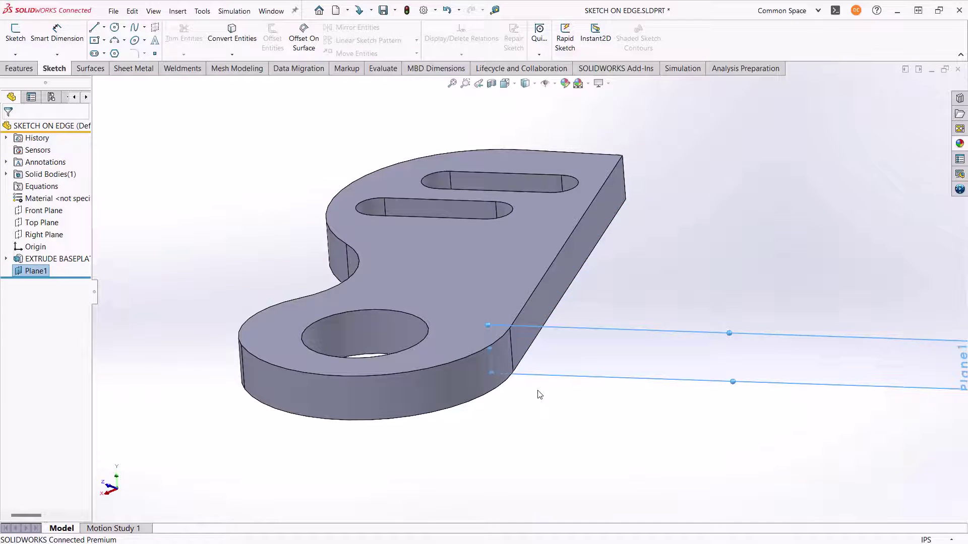
# - Create a reference plane tangent to the concave side face and coincident with its vertical edge nearest the large hole
pyautogui.moveTo(532, 348); pyautogui.dragTo(549, 362, button='middle')
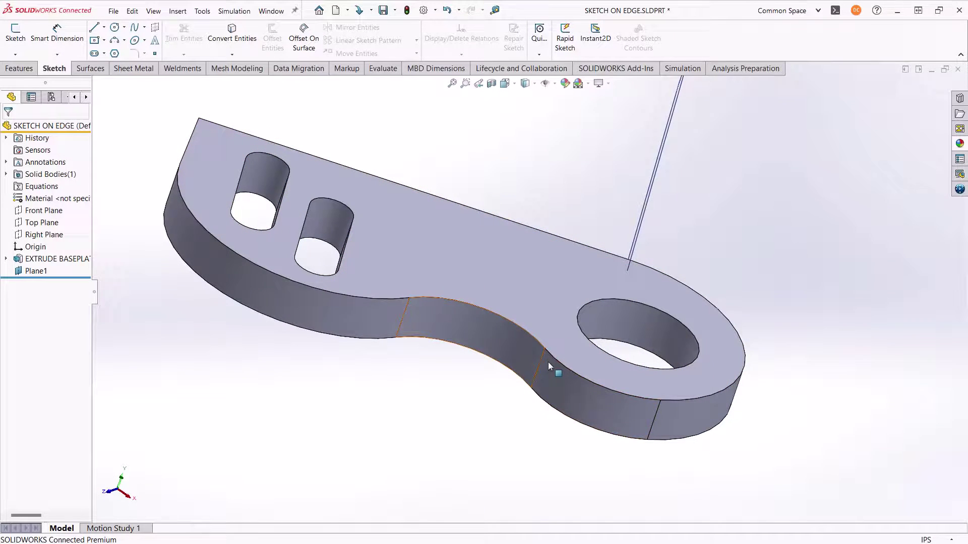
pyautogui.moveTo(548, 362)
pyautogui.mouseDown(button='middle')
pyautogui.moveTo(541, 367)
pyautogui.moveTo(548, 362)
pyautogui.mouseUp(button='middle')
pyautogui.scroll(-1, 549, 362)
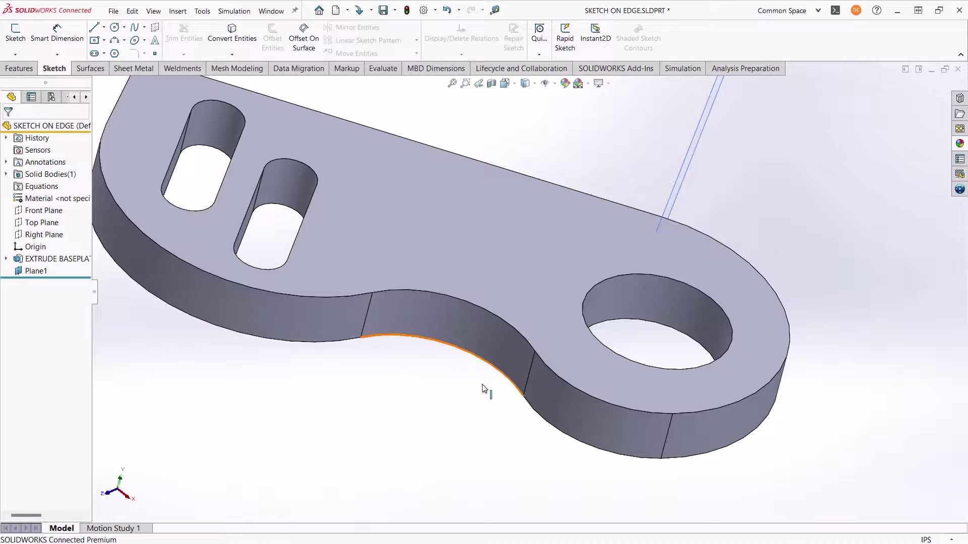
pyautogui.click(517, 387)
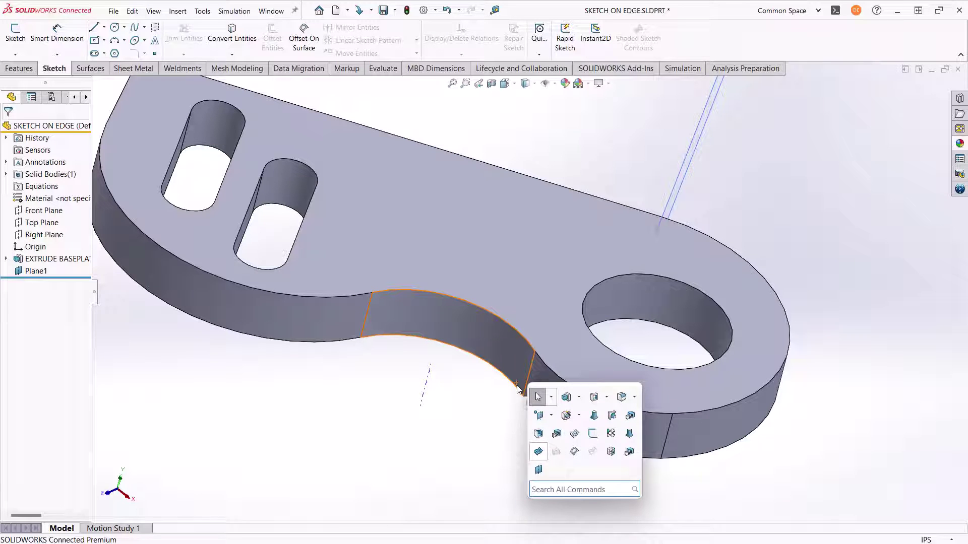
pyautogui.click(537, 470)
pyautogui.click(521, 371)
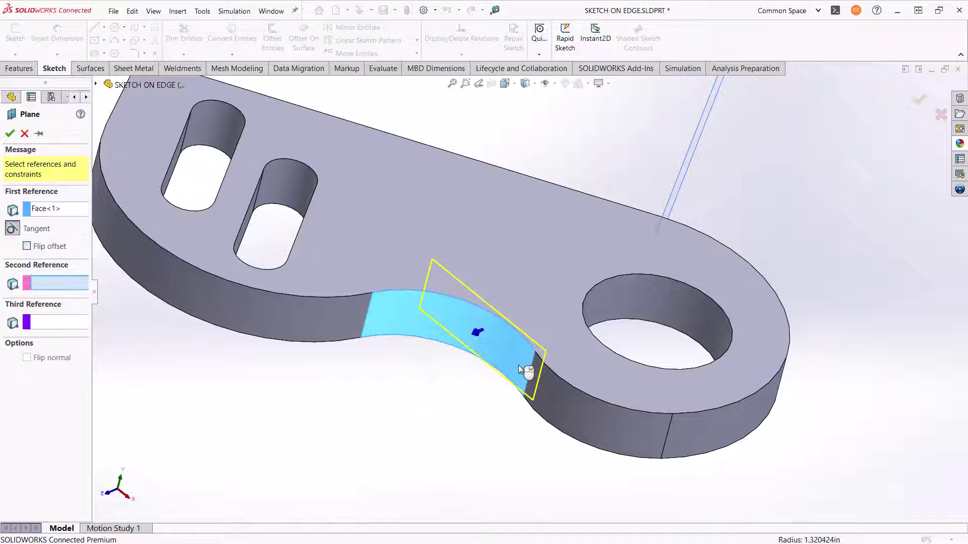
pyautogui.click(532, 365)
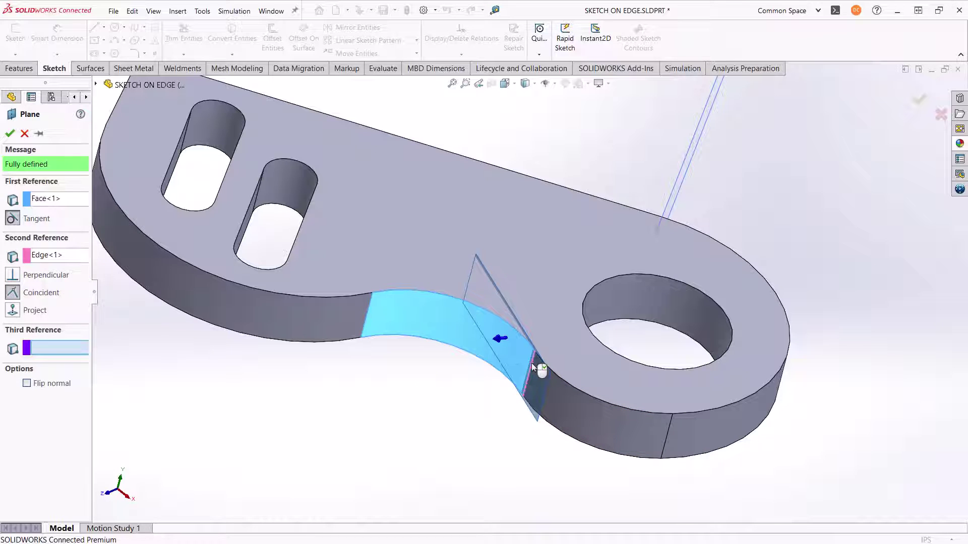
pyautogui.press('Return')
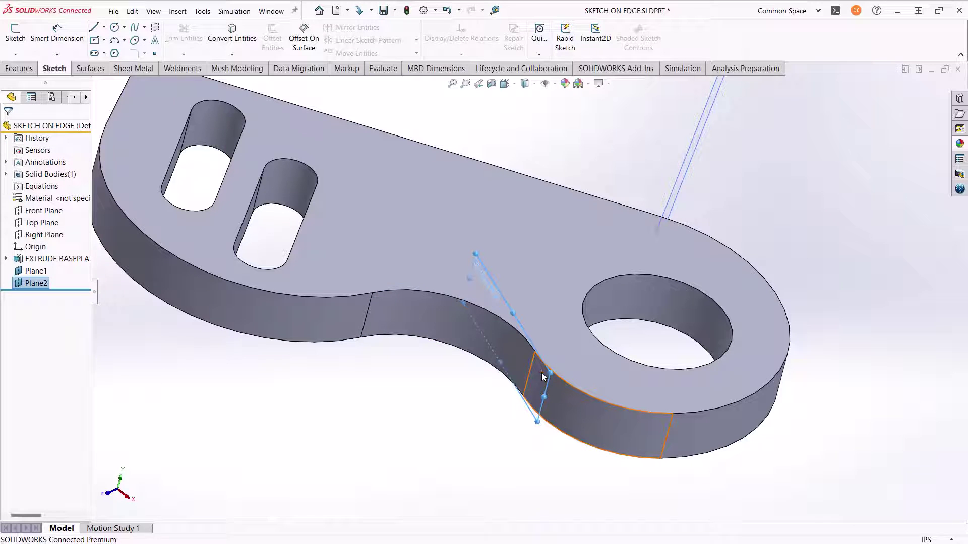
# - Create a reference plane perpendicular to Plane2 and coincident with the concave face's vertical edge nearest the large hole
pyautogui.press('s')
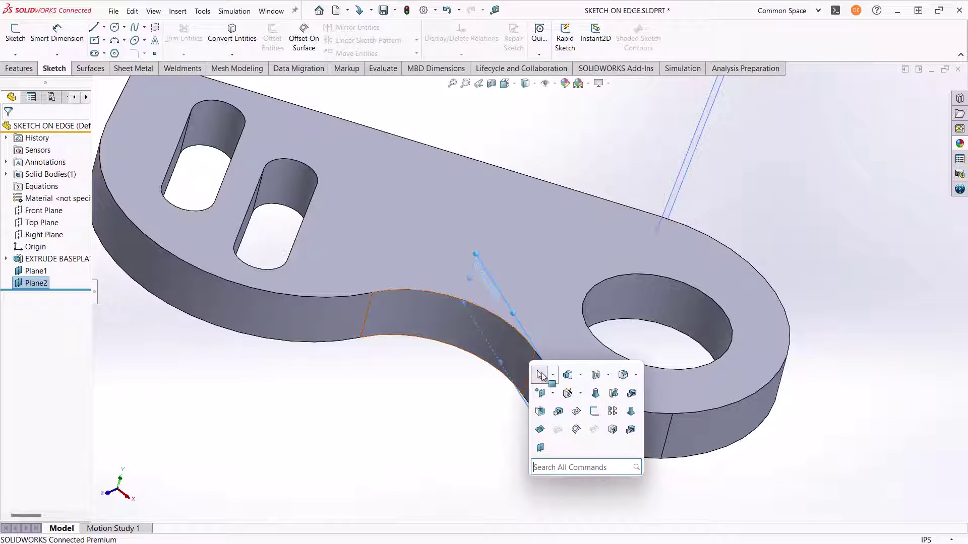
pyautogui.click(540, 448)
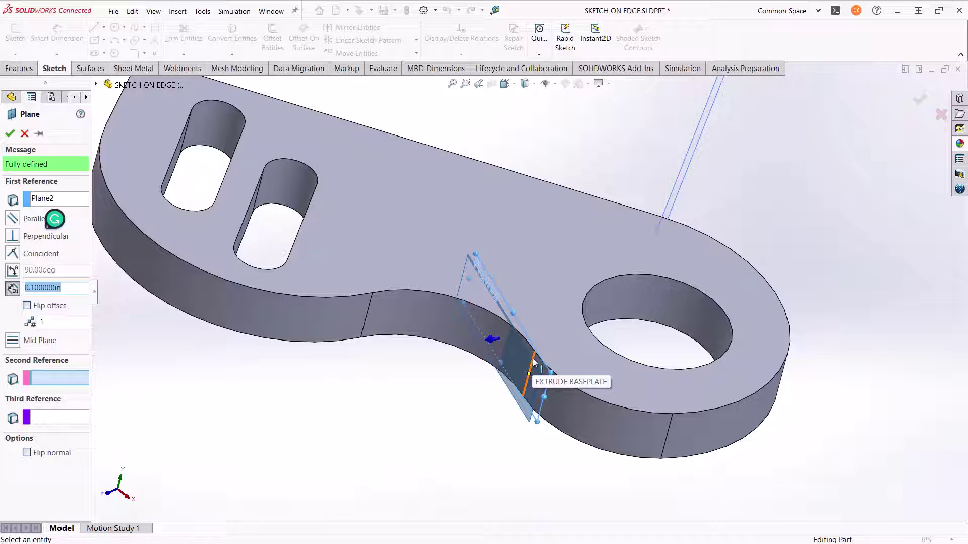
pyautogui.click(533, 361)
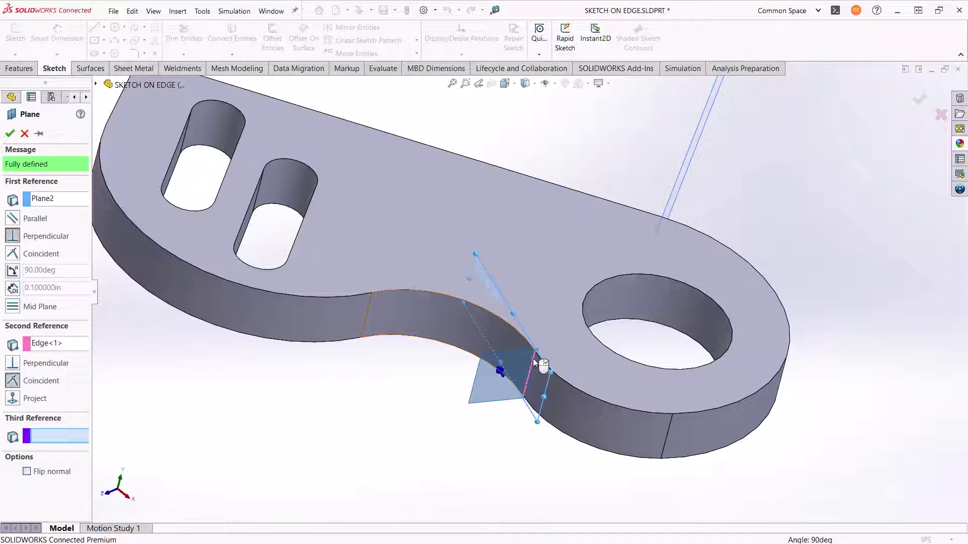
pyautogui.moveTo(533, 358); pyautogui.dragTo(521, 353, button='middle')
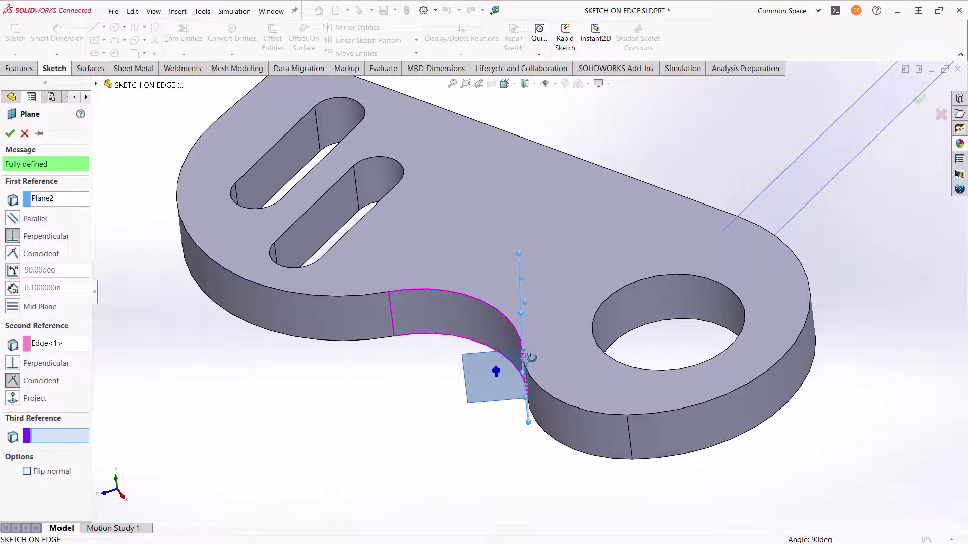
pyautogui.scroll(-3, 523, 355)
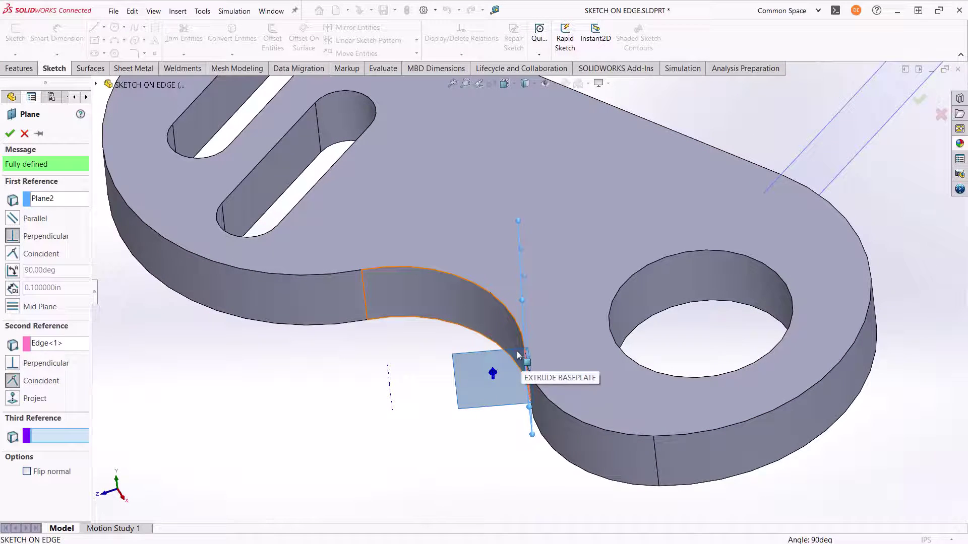
pyautogui.click(532, 367)
pyautogui.moveTo(483, 380); pyautogui.dragTo(480, 376, button='middle')
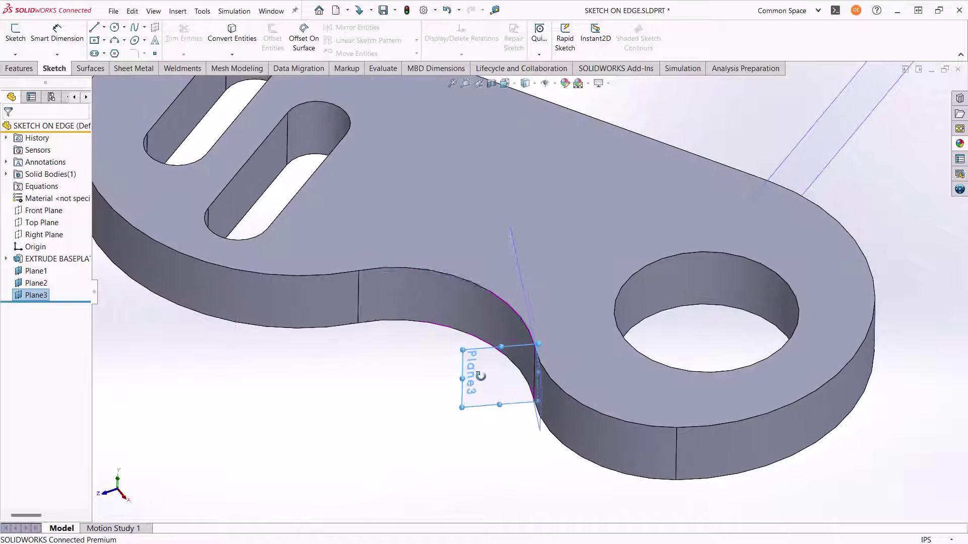
# - Roll the feature history back to just after the baseplate extrusion, before the three reference planes
pyautogui.scroll(-2, 481, 377)
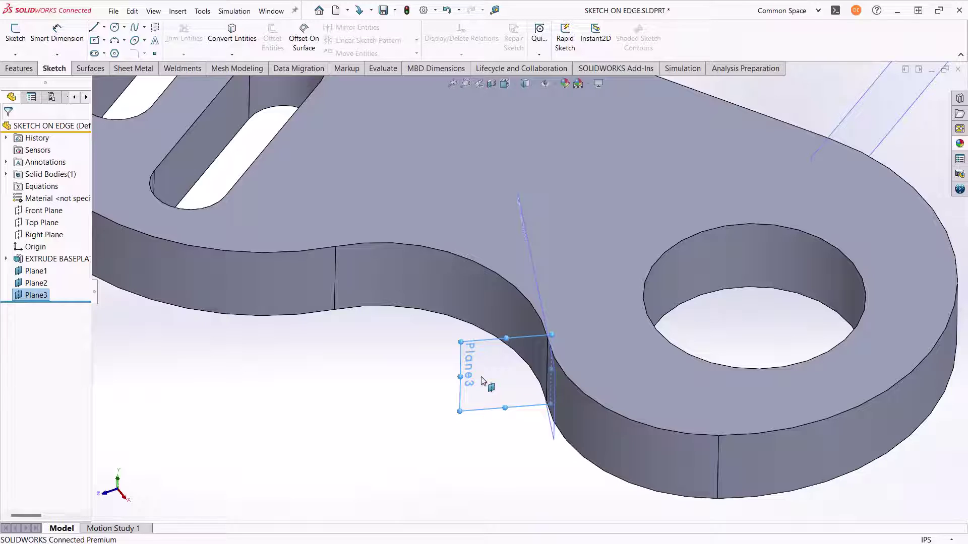
pyautogui.click(371, 392)
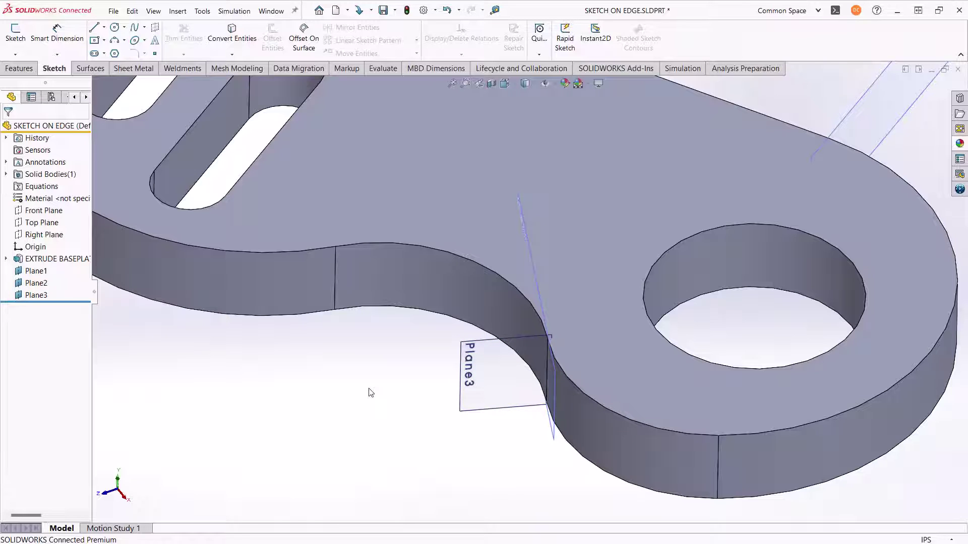
pyautogui.moveTo(80, 302); pyautogui.dragTo(81, 265)
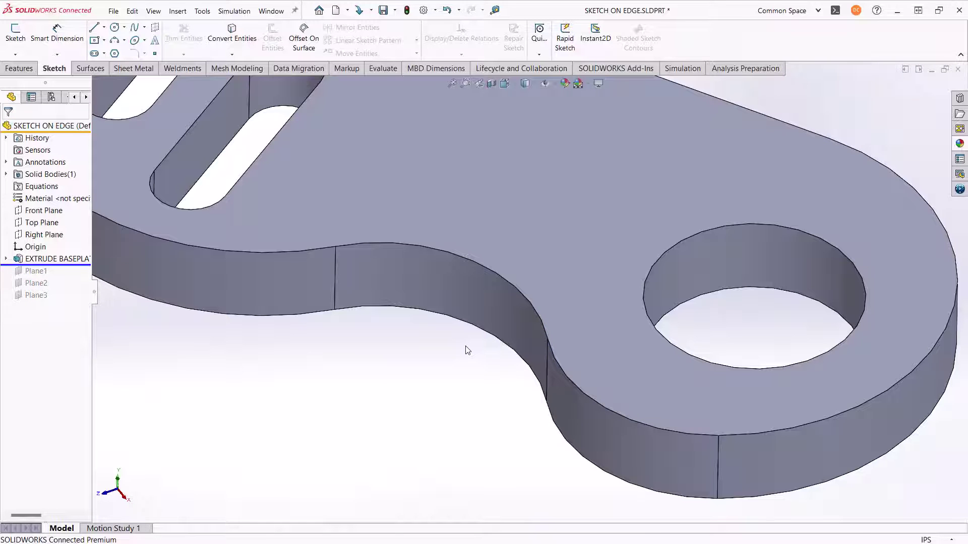
# - Start a sketch directly on the concave face's upper arc edge, picked near its end by the large hole
pyautogui.click(510, 306)
pyautogui.moveTo(510, 306); pyautogui.dragTo(510, 306, button='middle')
pyautogui.scroll(-1, 509, 307)
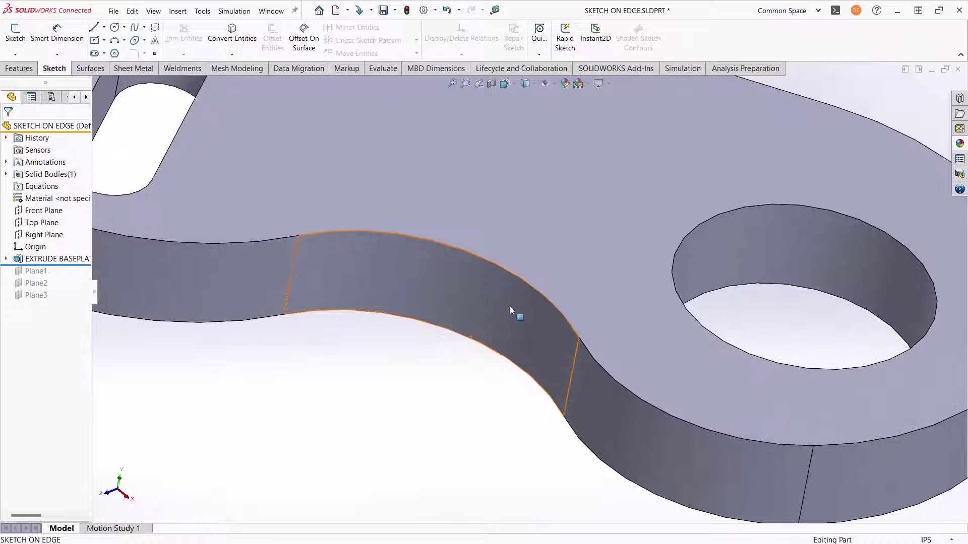
pyautogui.click(558, 315)
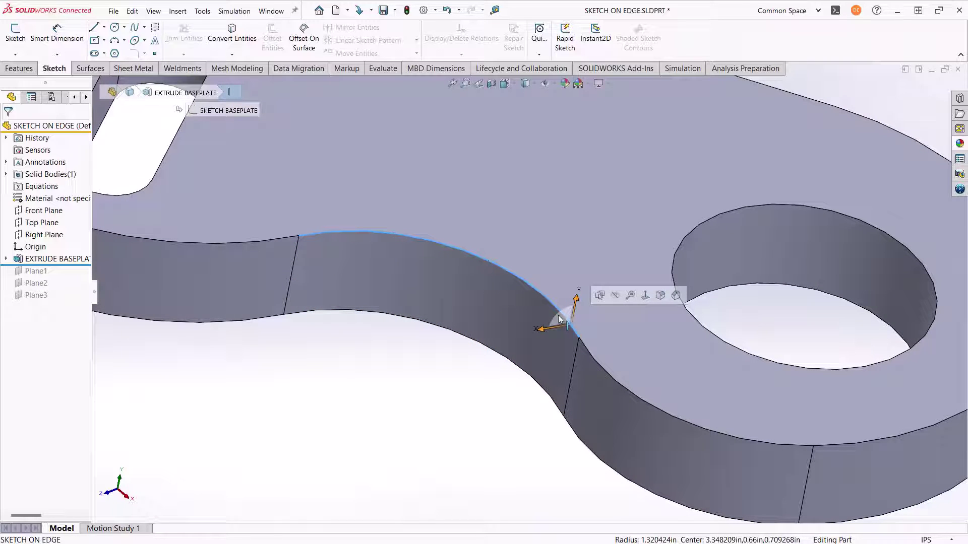
pyautogui.press('s')
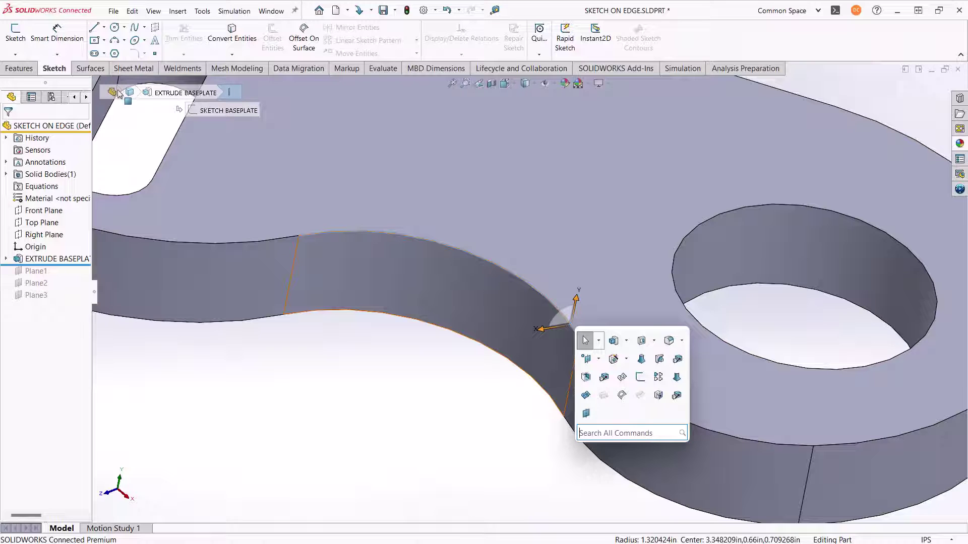
pyautogui.click(639, 378)
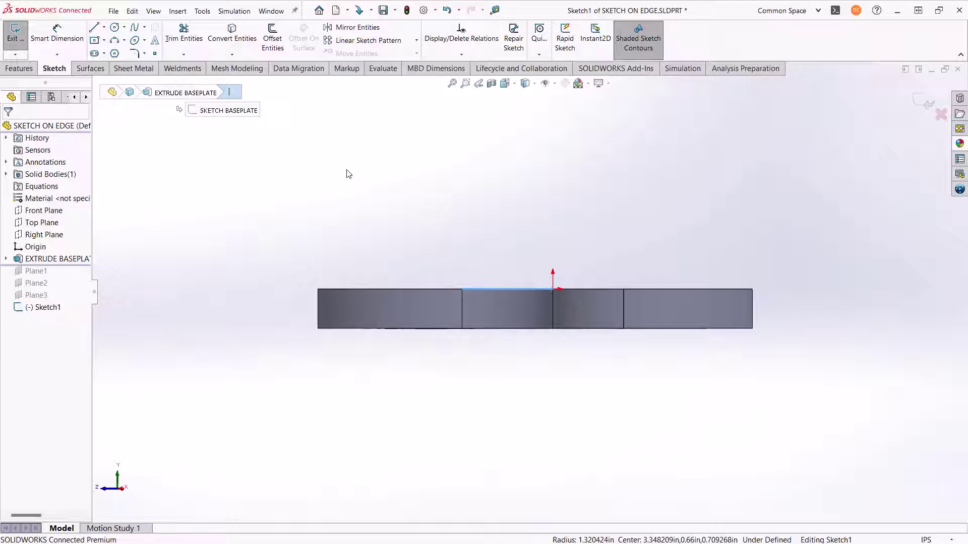
# - Sketch a 6-sided inscribed-circle polygon centred on the sketch origin, with sides about 0.28 in, and make its top side horizontal
pyautogui.press('s')
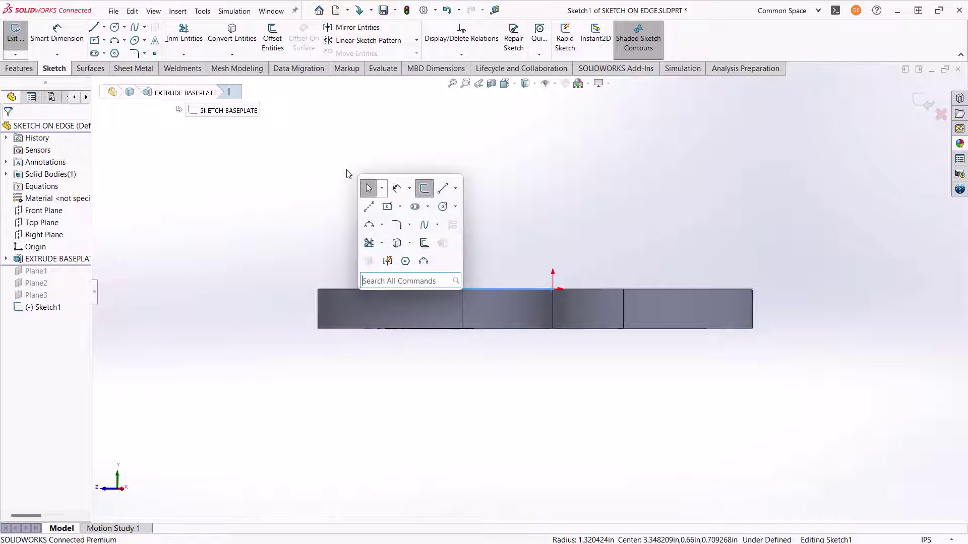
pyautogui.click(405, 260)
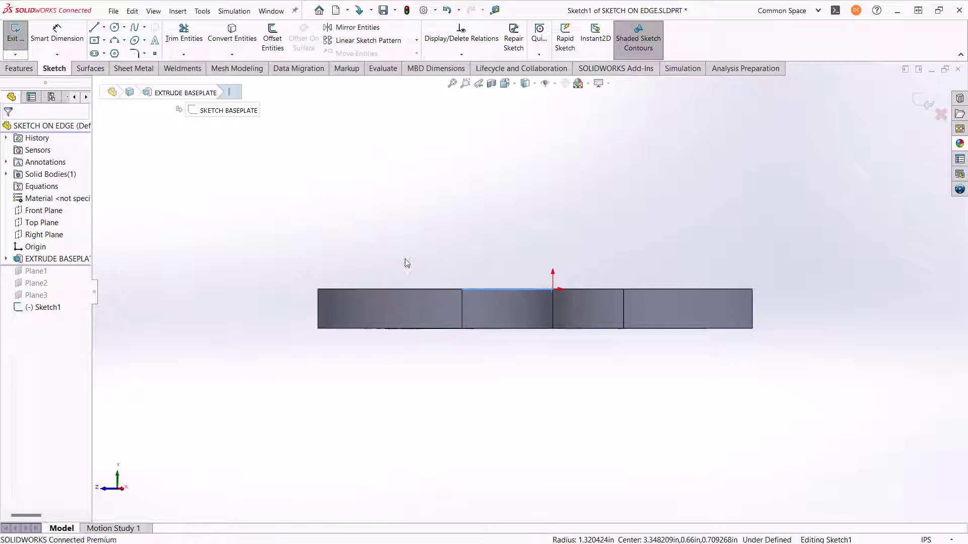
pyautogui.click(553, 290)
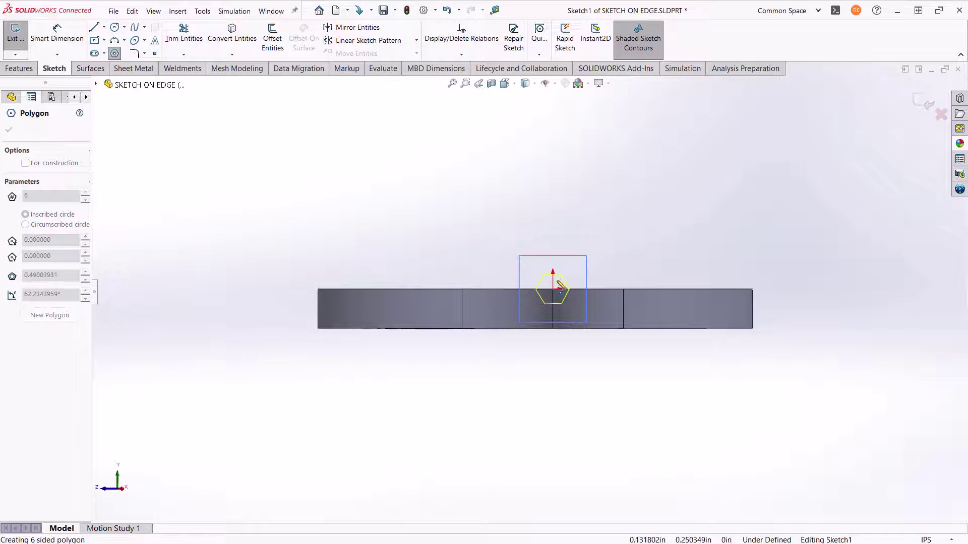
pyautogui.click(564, 280)
pyautogui.press('Escape')
pyautogui.click(558, 275)
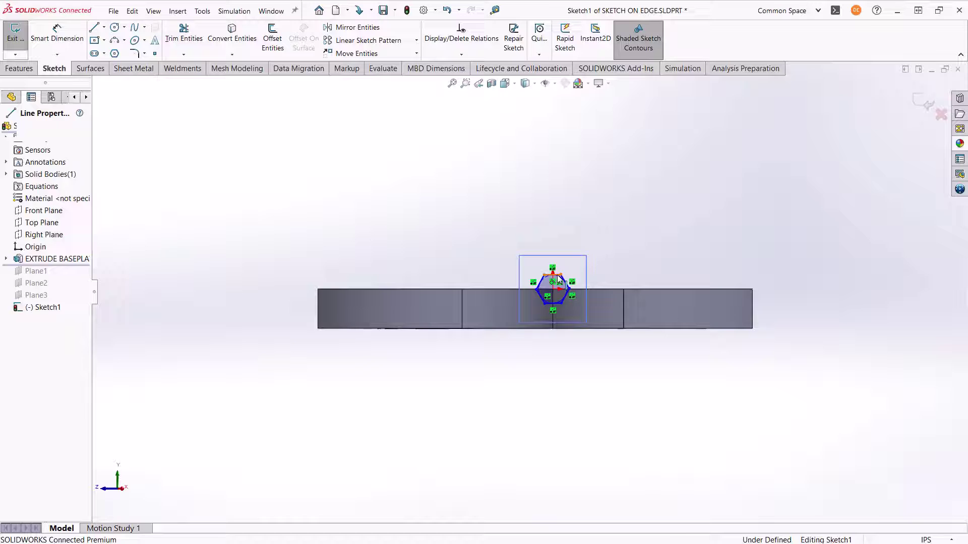
pyautogui.click(588, 231)
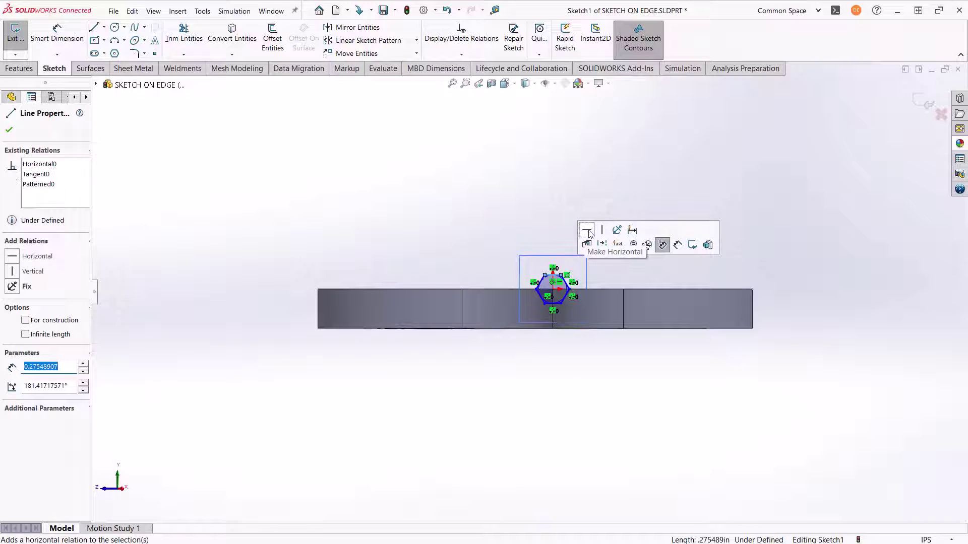
# - Fully define all entities in the hexagon sketch, using baseline horizontal and vertical dimension schemes from the origin
pyautogui.rightClick(525, 240)
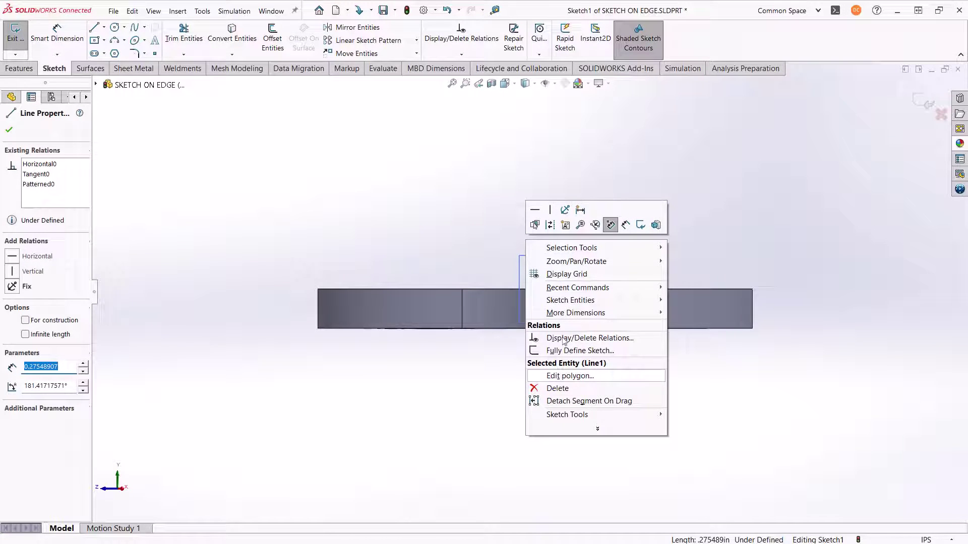
pyautogui.click(568, 352)
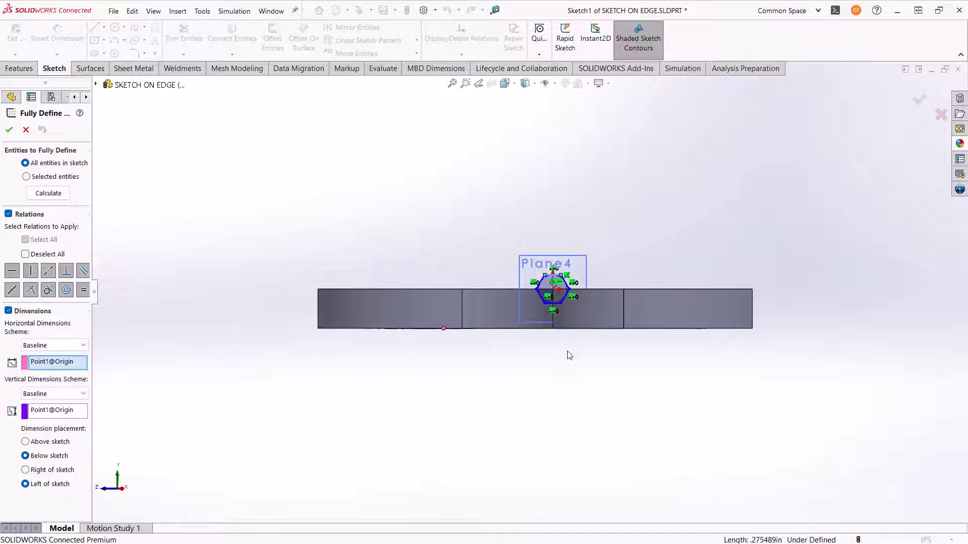
pyautogui.press('d')
pyautogui.click(572, 359)
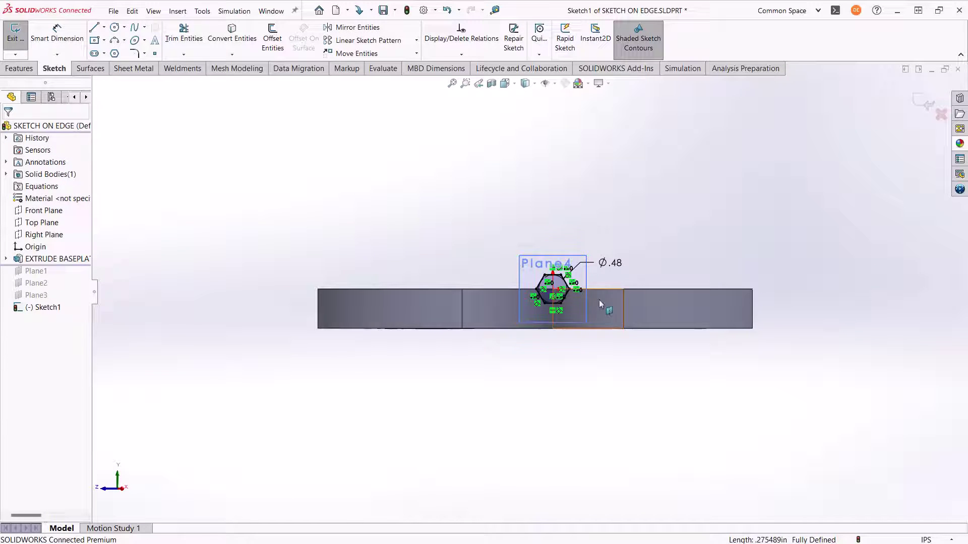
# - Set the hexagon's inscribed-circle diameter to 0.5 in and exit the sketch
pyautogui.doubleClick(616, 266)
pyautogui.write('0.5')
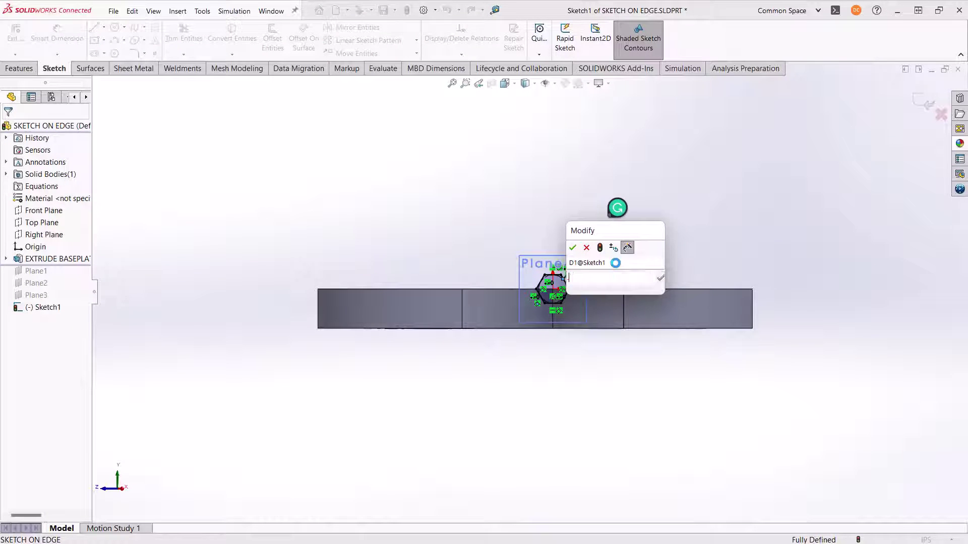
pyautogui.press('Return')
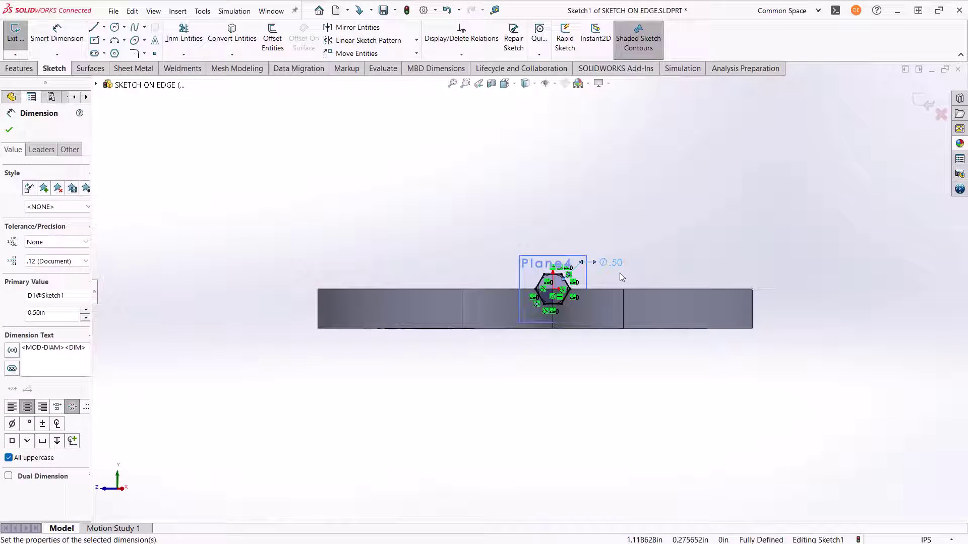
pyautogui.click(619, 273)
pyautogui.moveTo(619, 273)
pyautogui.mouseDown(button='middle')
pyautogui.moveTo(622, 321)
pyautogui.moveTo(648, 327)
pyautogui.moveTo(631, 332)
pyautogui.moveTo(656, 364)
pyautogui.mouseUp(button='middle')
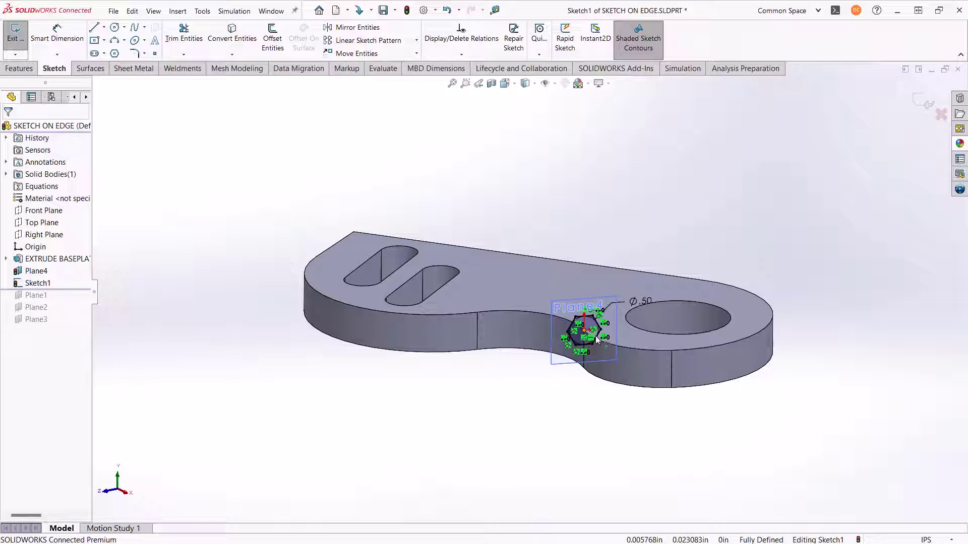
pyautogui.press('d')
pyautogui.click(581, 386)
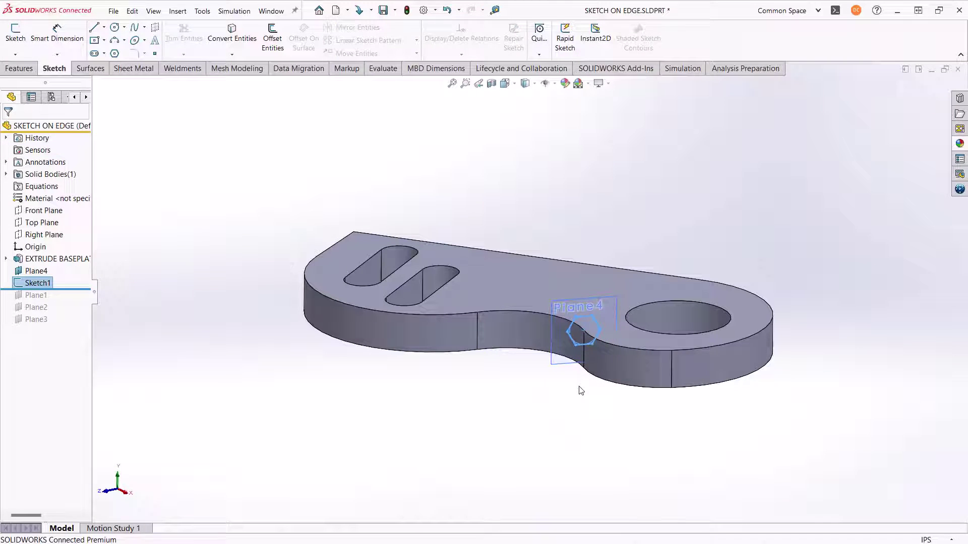
# - Create a swept cut with the hexagon sketch as profile and the concave face's upper arc edge as path
pyautogui.press('s')
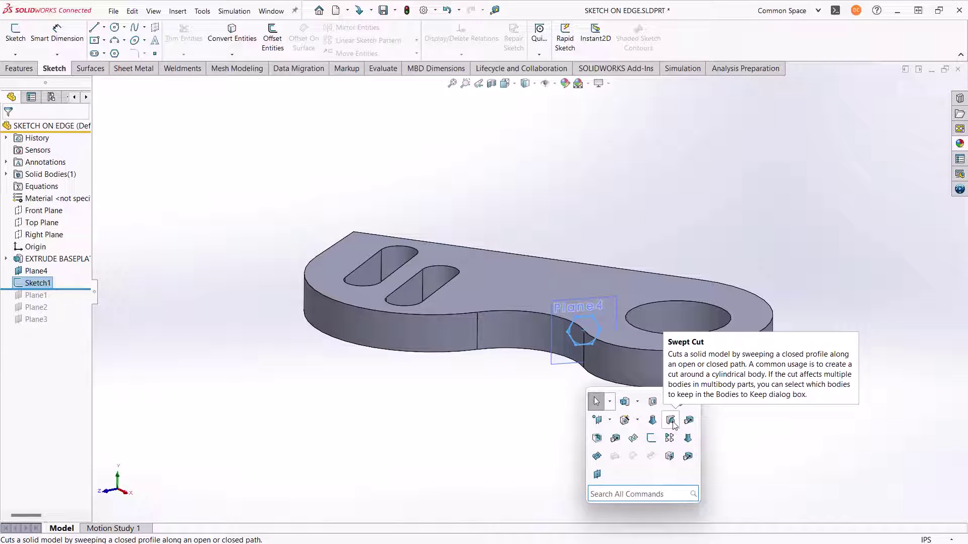
pyautogui.click(671, 420)
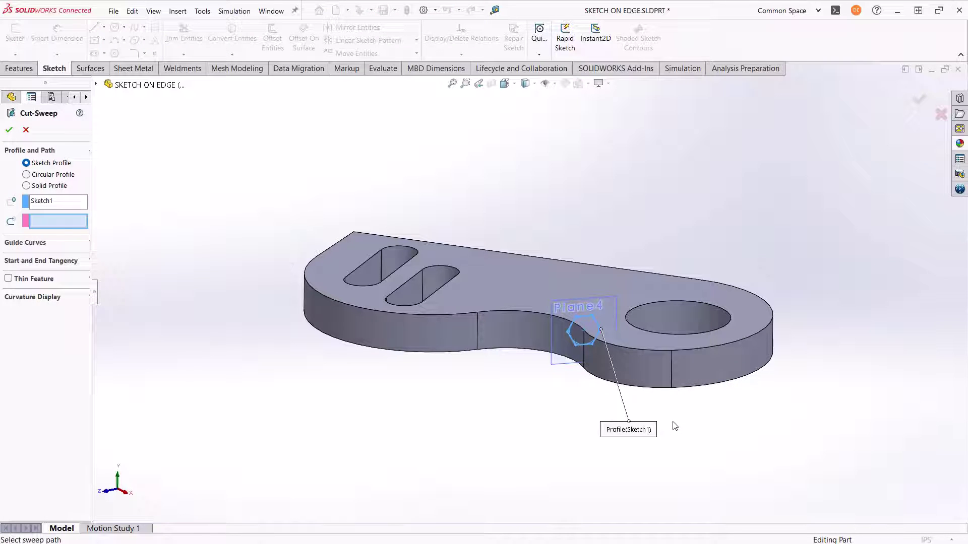
pyautogui.click(542, 315)
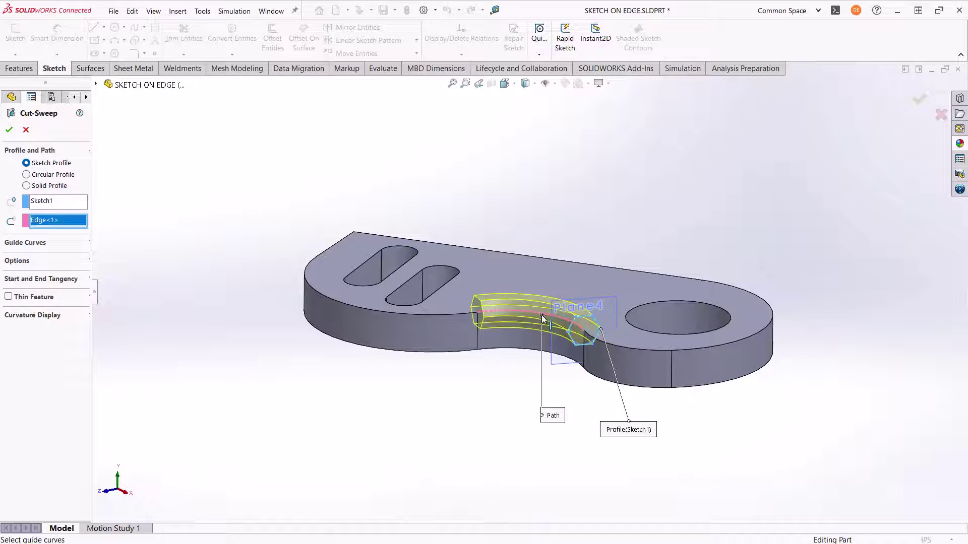
pyautogui.rightClick(542, 315)
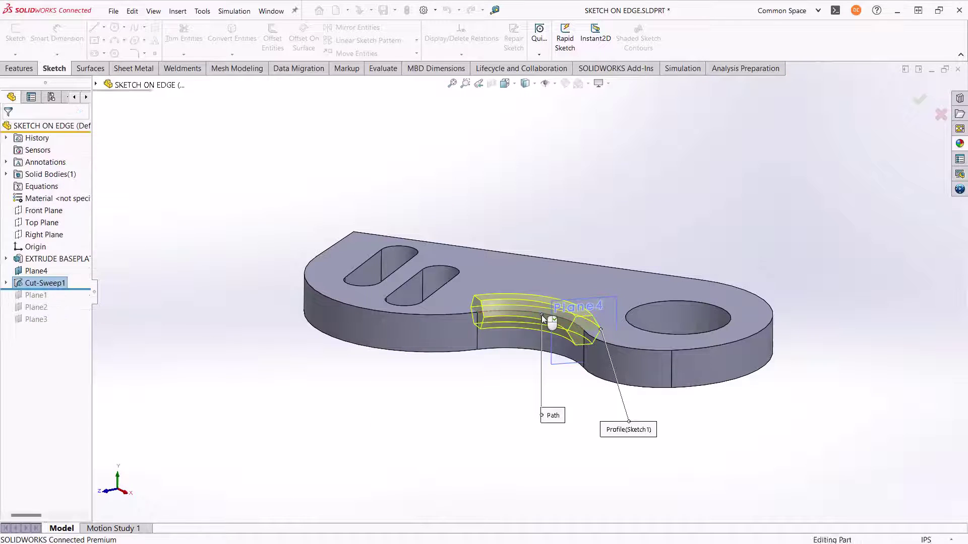
pyautogui.click(529, 378)
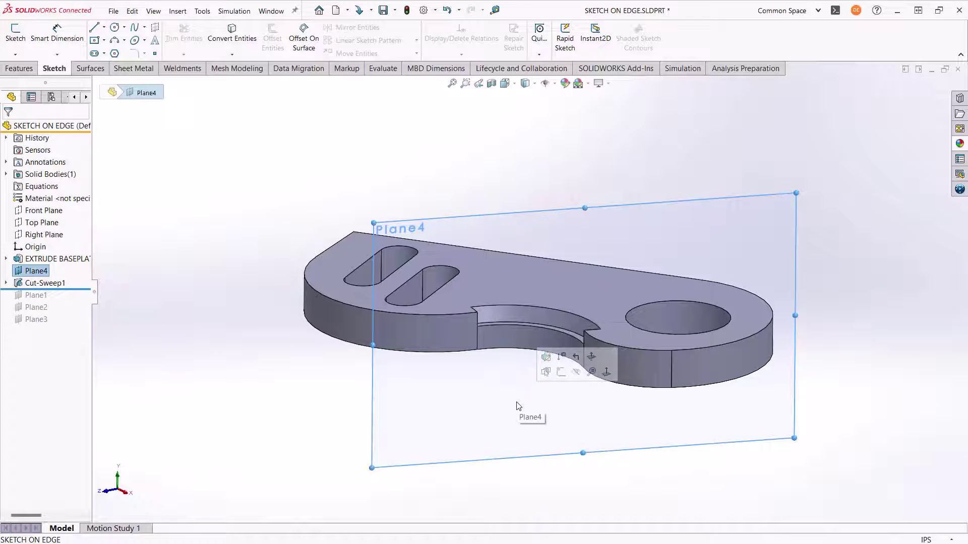
# - Start a sketch directly on the upper outer arc edge that curves around the large hole
pyautogui.moveTo(516, 406); pyautogui.dragTo(478, 385, button='middle')
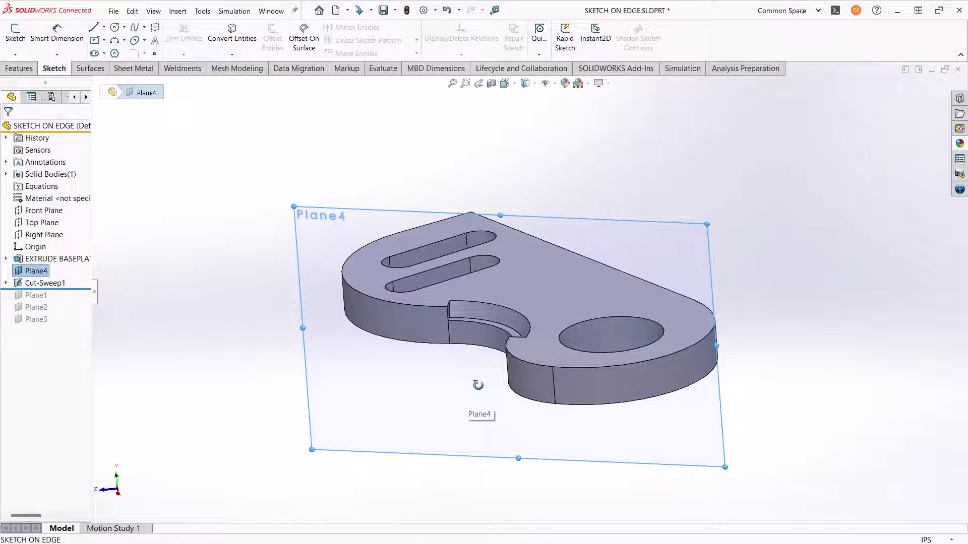
pyautogui.click(625, 366)
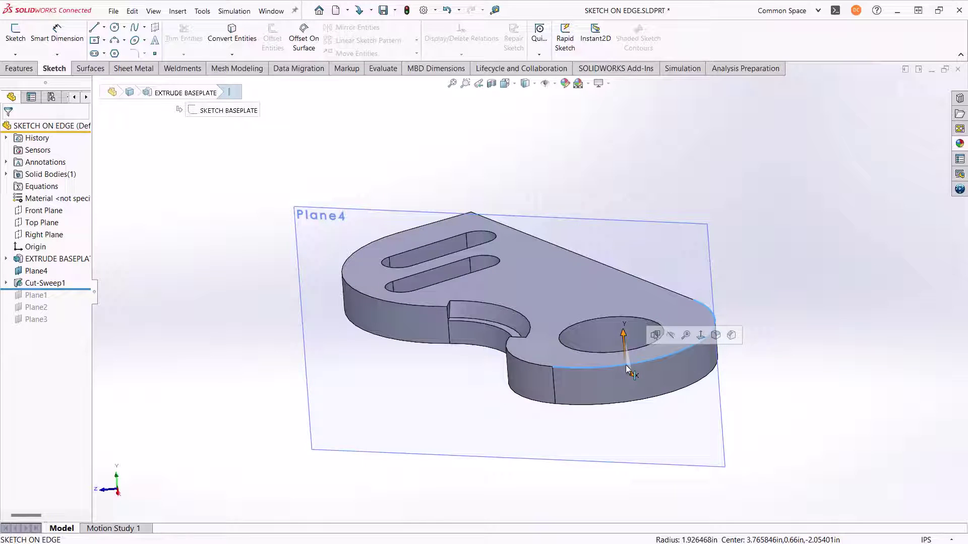
pyautogui.press('s')
pyautogui.click(696, 421)
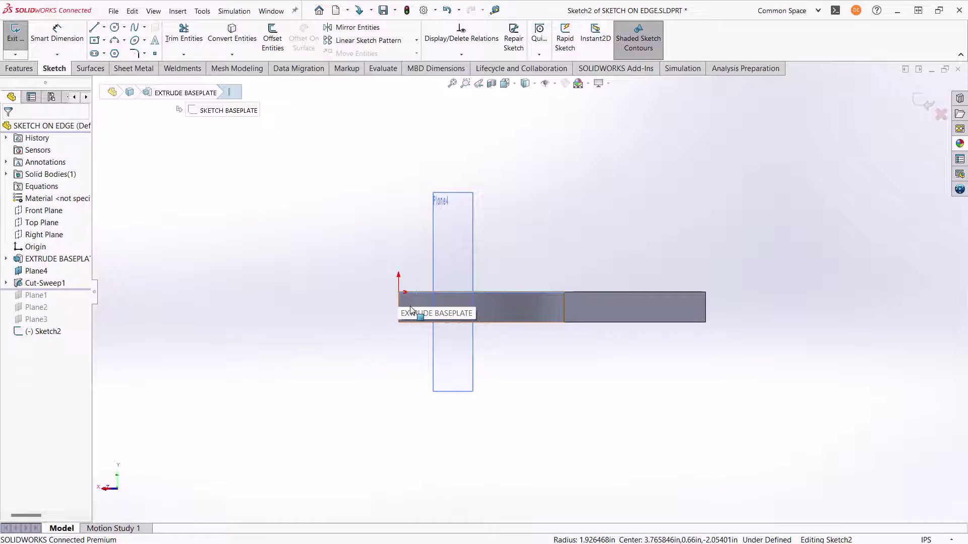
# - Sketch a 6-sided inscribed-circle polygon centred on the sketch origin, about 0.73 in in diameter, with a vertex straight above the centre
pyautogui.press('s')
pyautogui.click(464, 387)
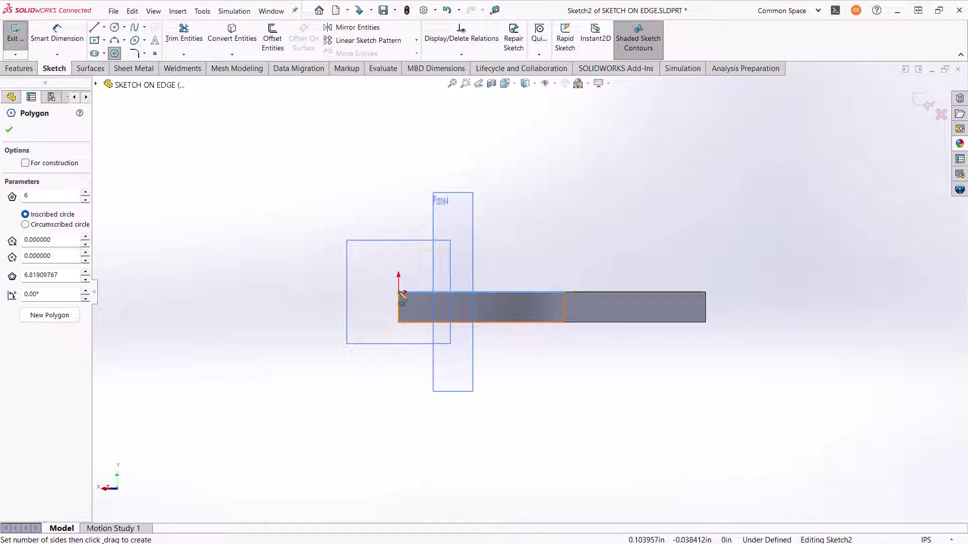
pyautogui.moveTo(399, 293); pyautogui.dragTo(398, 275)
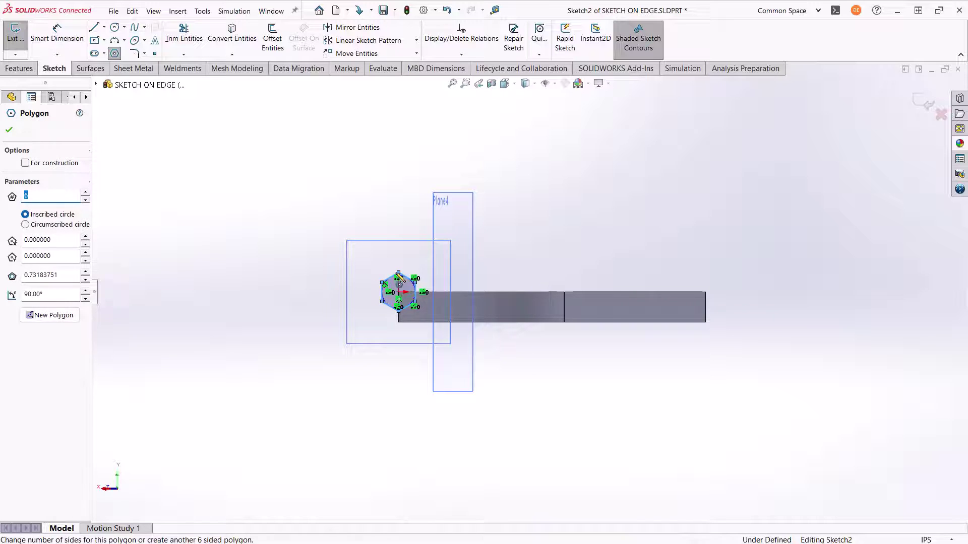
pyautogui.press('Escape')
# - Fully define all entities of the new hexagon sketch with baseline dimensions from the origin, and exit the sketch
pyautogui.rightClick(398, 274)
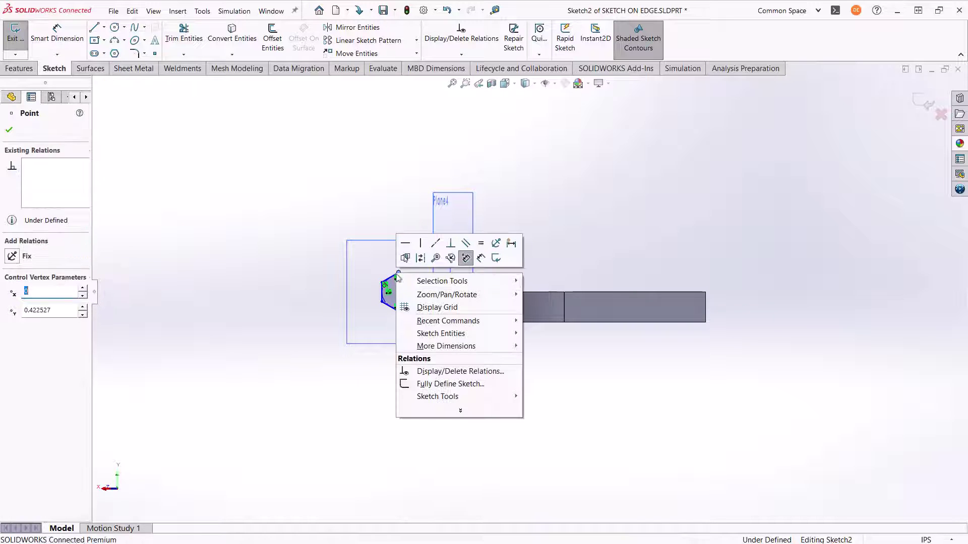
pyautogui.click(436, 384)
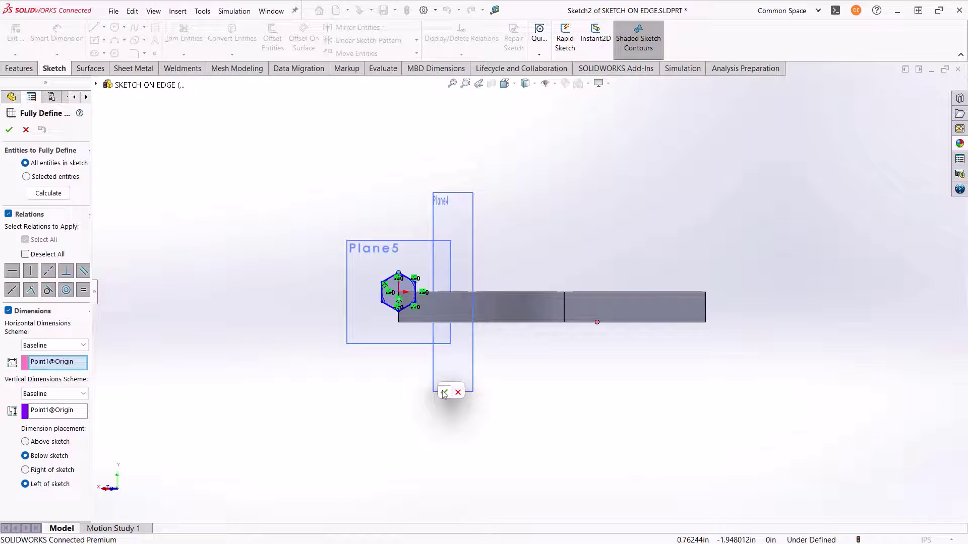
pyautogui.click(444, 393)
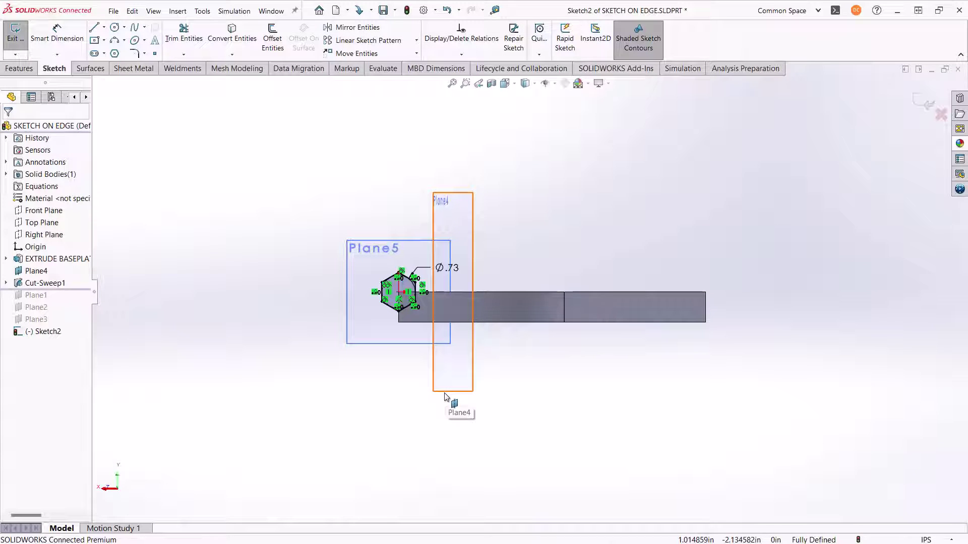
pyautogui.press('d')
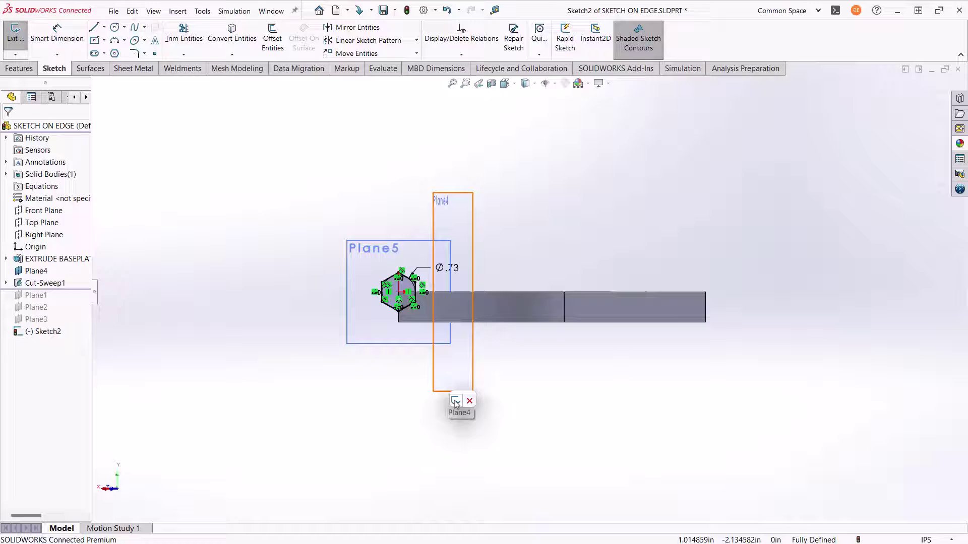
pyautogui.click(454, 400)
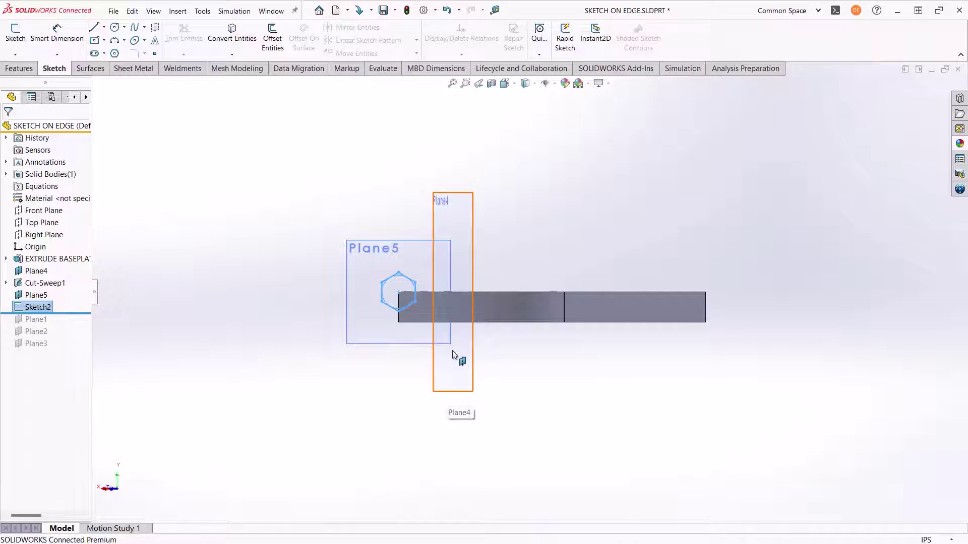
# - Create a swept cut with the new hexagon as profile along the upper outer arc edge around the large hole
pyautogui.press('s')
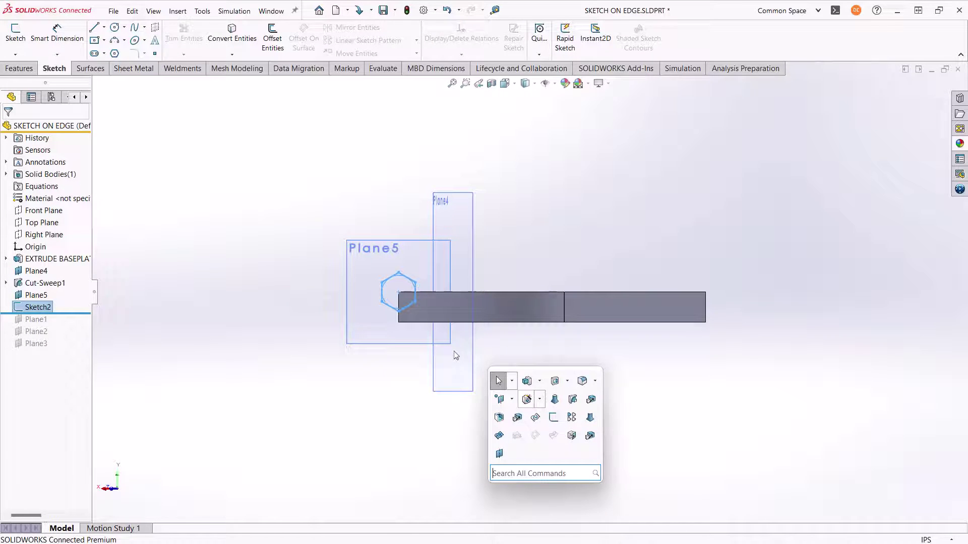
pyautogui.click(572, 399)
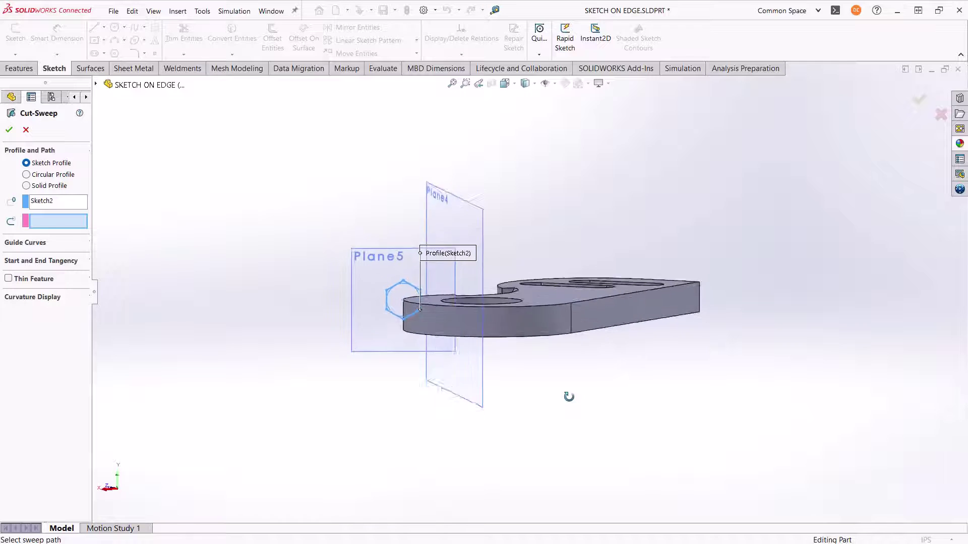
pyautogui.moveTo(569, 397); pyautogui.dragTo(546, 389, button='middle')
pyautogui.click(461, 337)
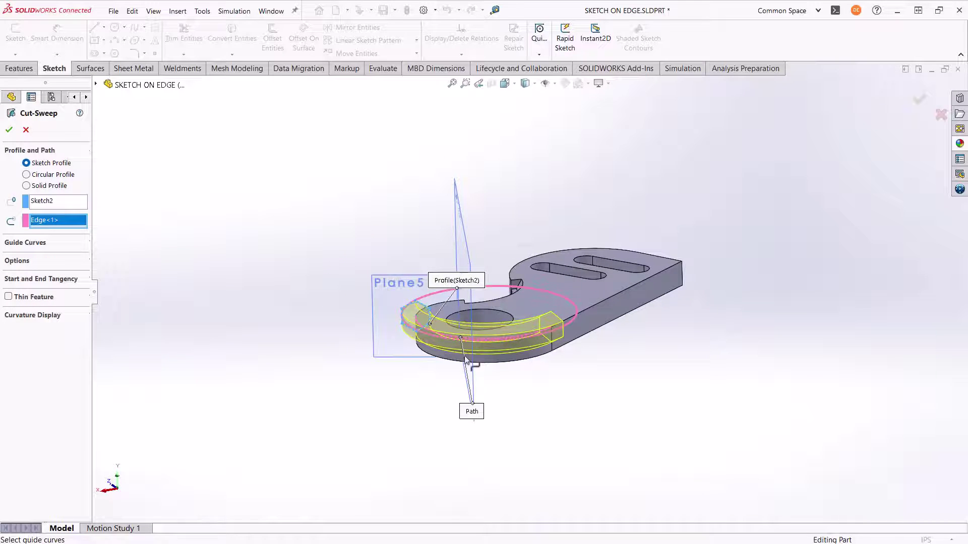
pyautogui.press('d')
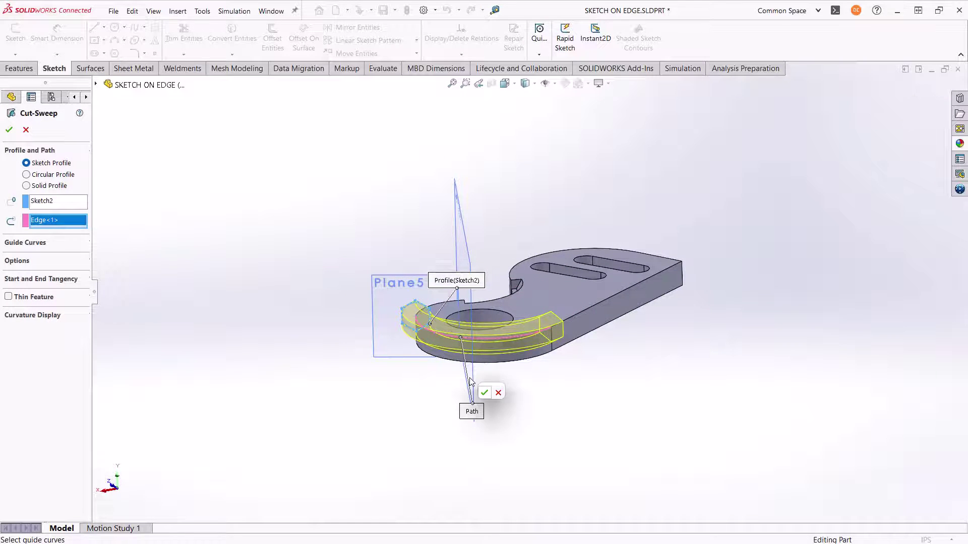
pyautogui.click(484, 393)
pyautogui.moveTo(570, 391); pyautogui.dragTo(536, 384, button='middle')
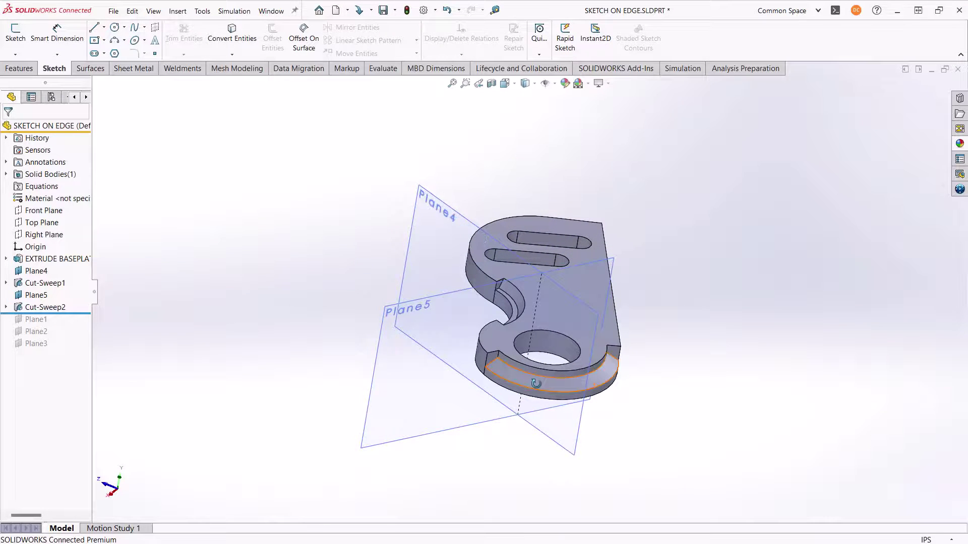